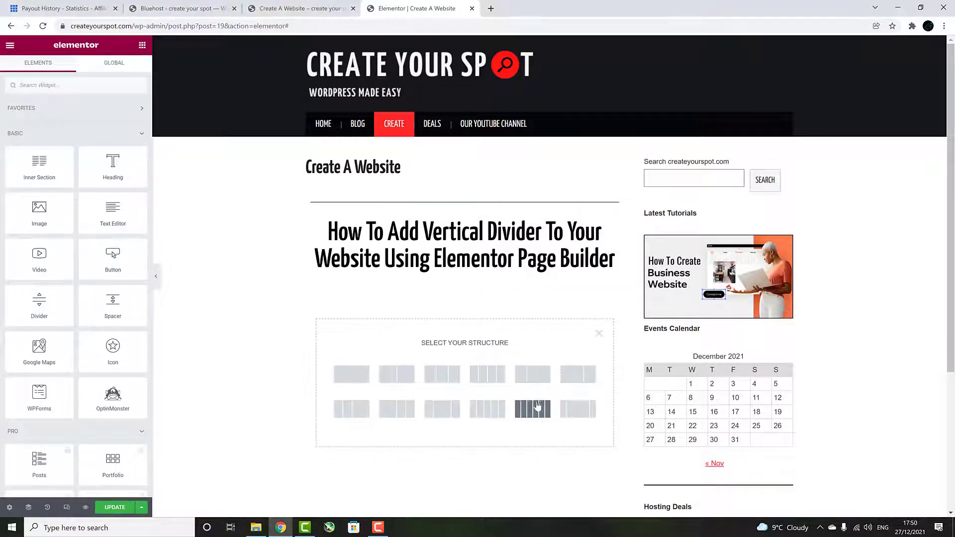
Add a two-column section with the welcome paragraph on the left and the blue network image on the right
click(532, 408)
drag(113, 214, 349, 304)
key(ctrl+a)
text(Welcome to another video from the collection of Elementor tips and tricks video tutorials. In this short video you are going to learn how to add vertical divider to you website page using free version of the Elementor page builder.)
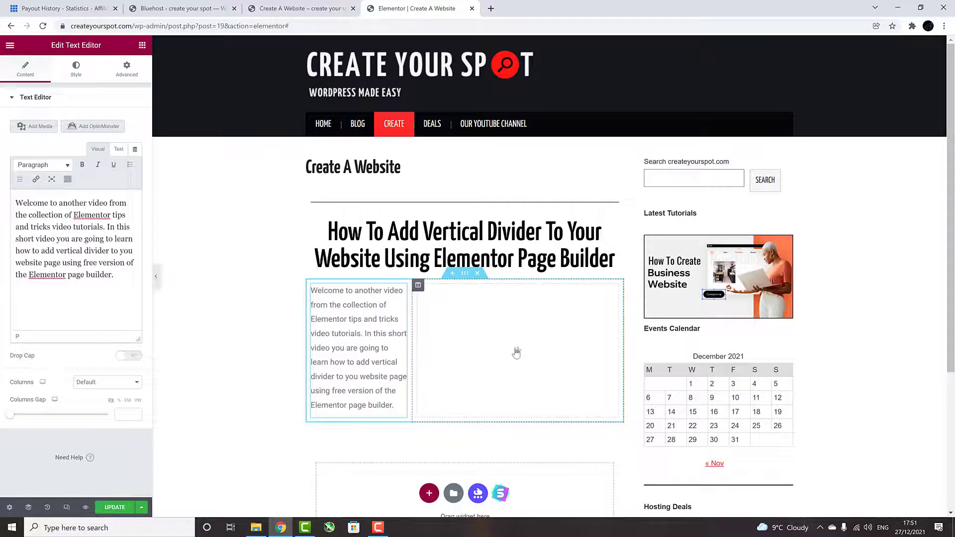
click(517, 350)
drag(58, 224, 498, 348)
click(76, 157)
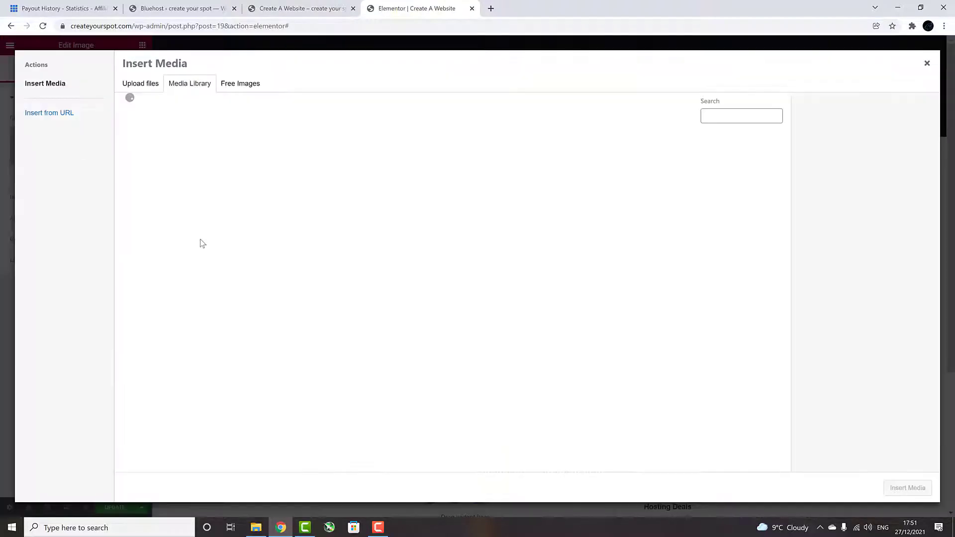
click(228, 239)
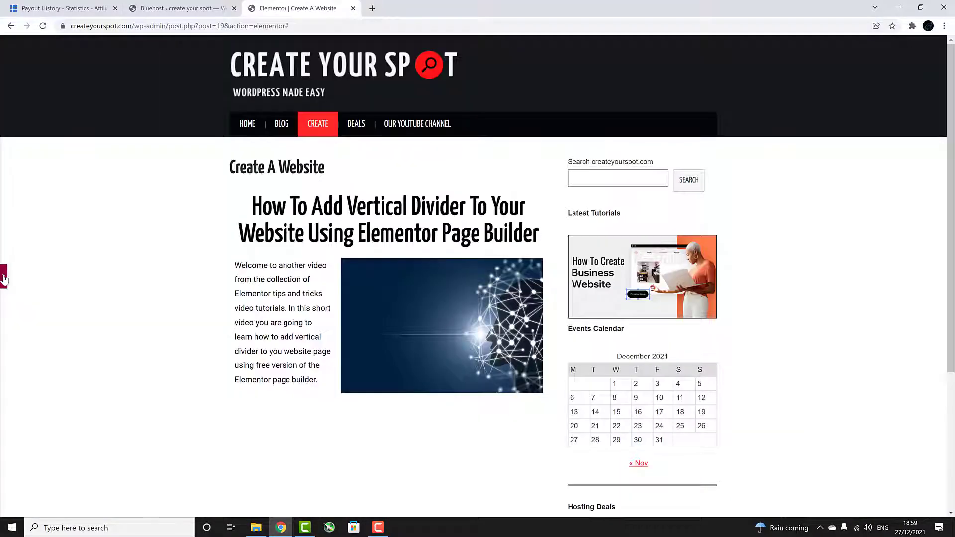
Add a single-column section with a horizontal Divider above the heading, and preview the page
click(450, 185)
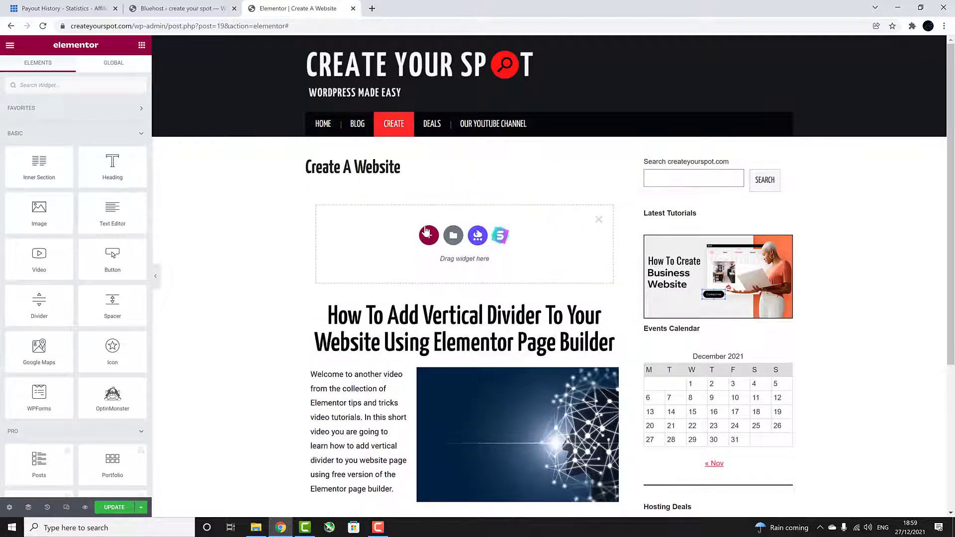
click(428, 235)
click(349, 255)
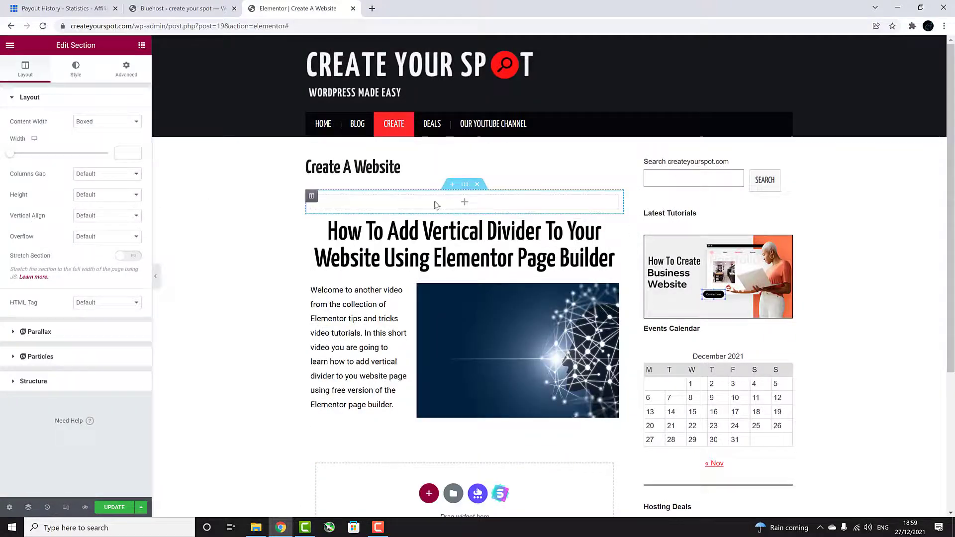
click(464, 204)
drag(39, 304, 498, 202)
click(155, 277)
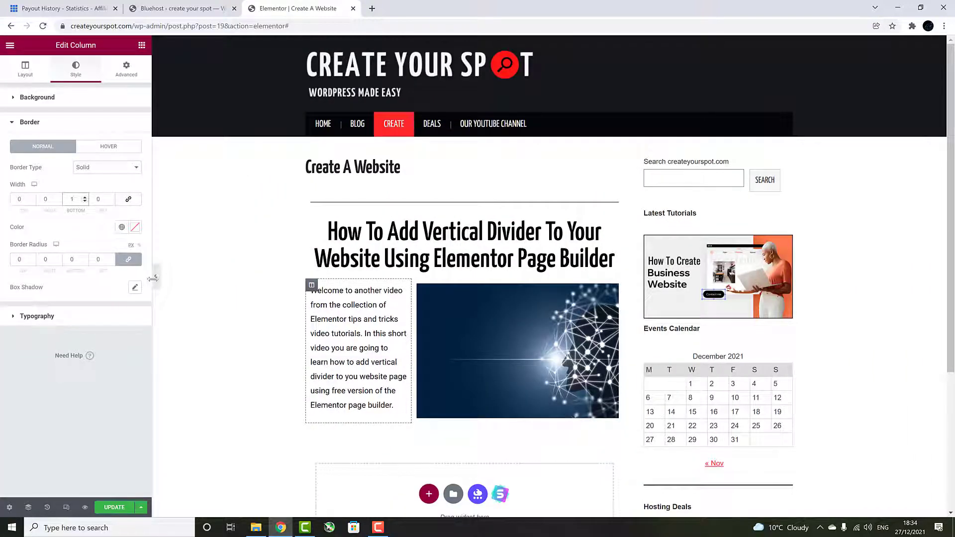
click(149, 276)
click(4, 278)
click(150, 277)
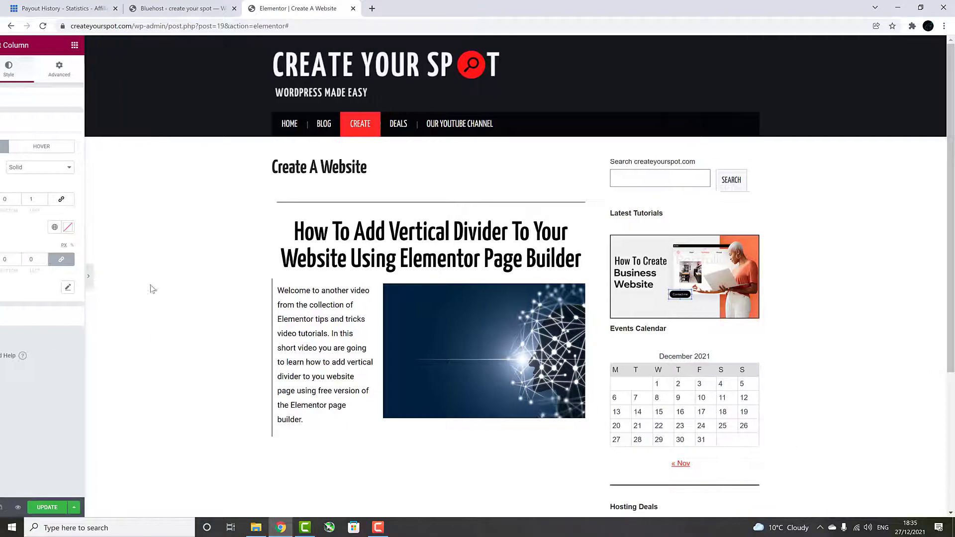
click(3, 278)
Give the text column a thick right border, thin it to a 1px line, and save with Update
click(58, 202)
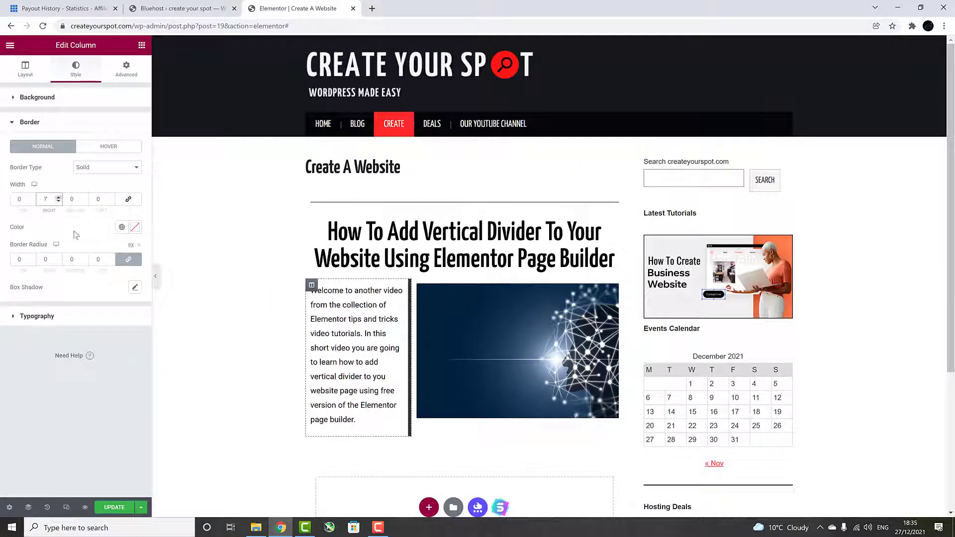
click(149, 278)
click(4, 277)
click(58, 201)
click(59, 201)
click(59, 201)
click(58, 201)
click(59, 201)
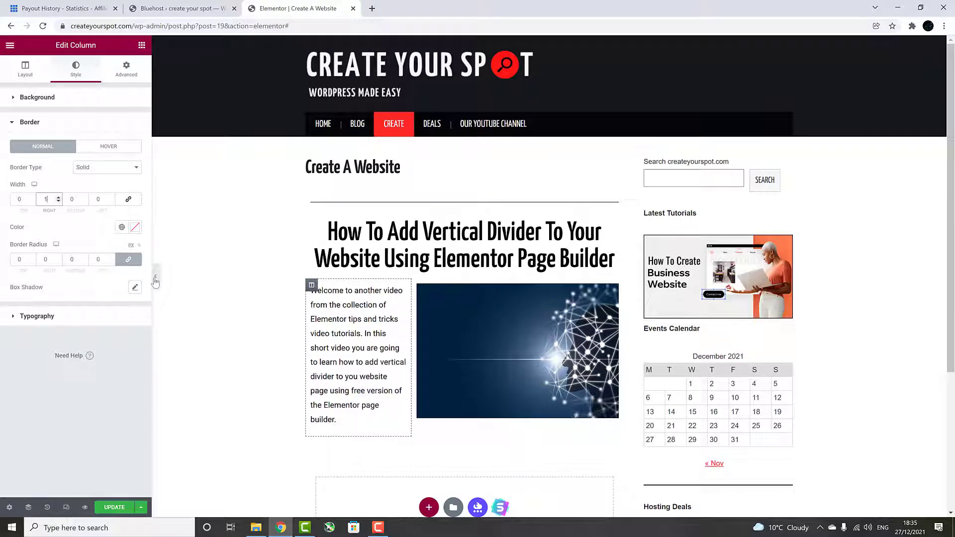
click(153, 277)
click(4, 278)
click(114, 507)
click(154, 277)
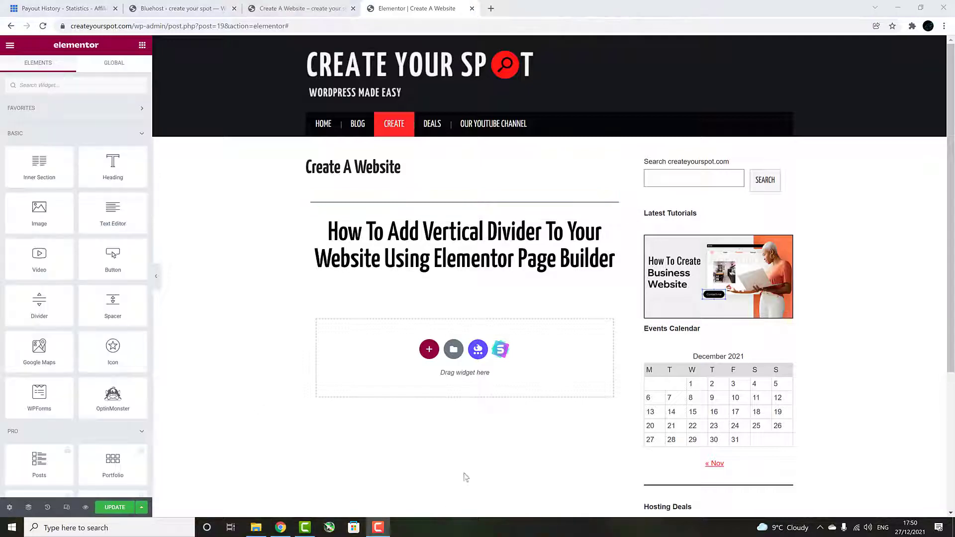
Add a 33/66 two-column section with a Text Editor holding the pasted welcome paragraph
click(428, 349)
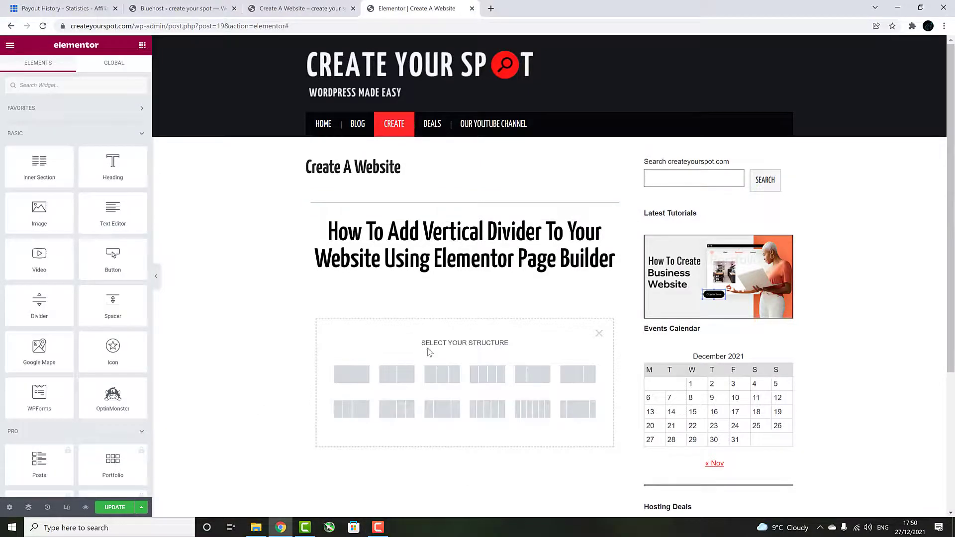
click(533, 376)
click(359, 292)
drag(107, 219, 348, 298)
drag(117, 240, 497, 343)
right_click(17, 204)
click(50, 250)
Insert the blue network image from the media library into the right column
click(518, 350)
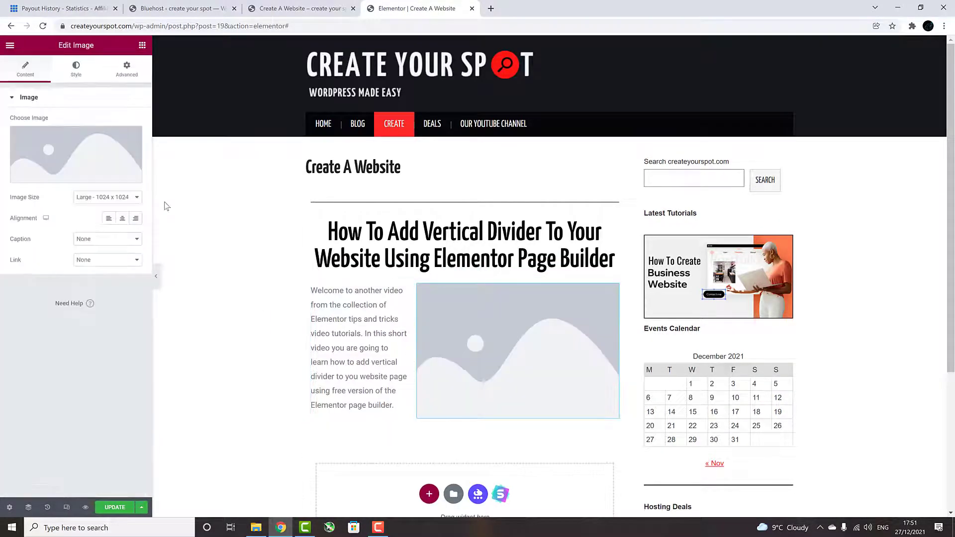
click(81, 150)
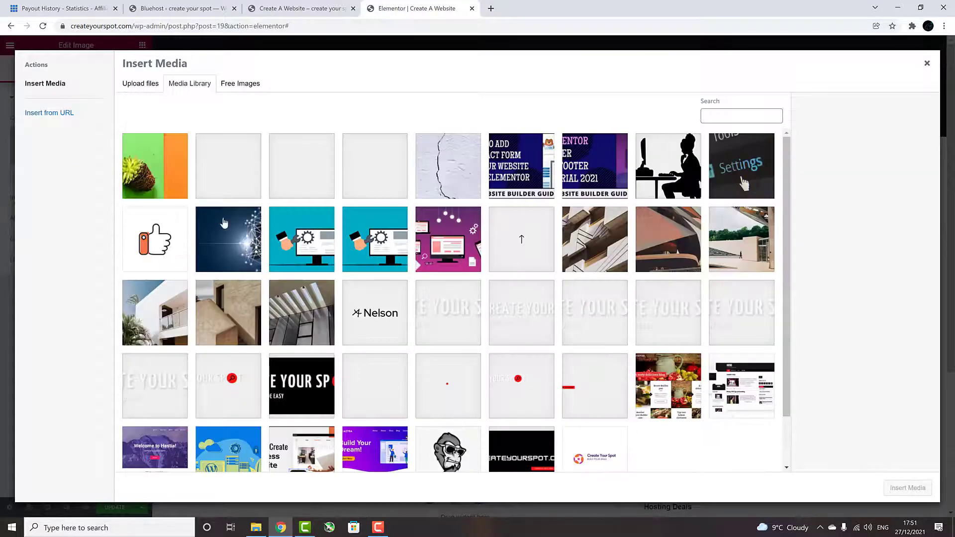
click(228, 240)
click(908, 488)
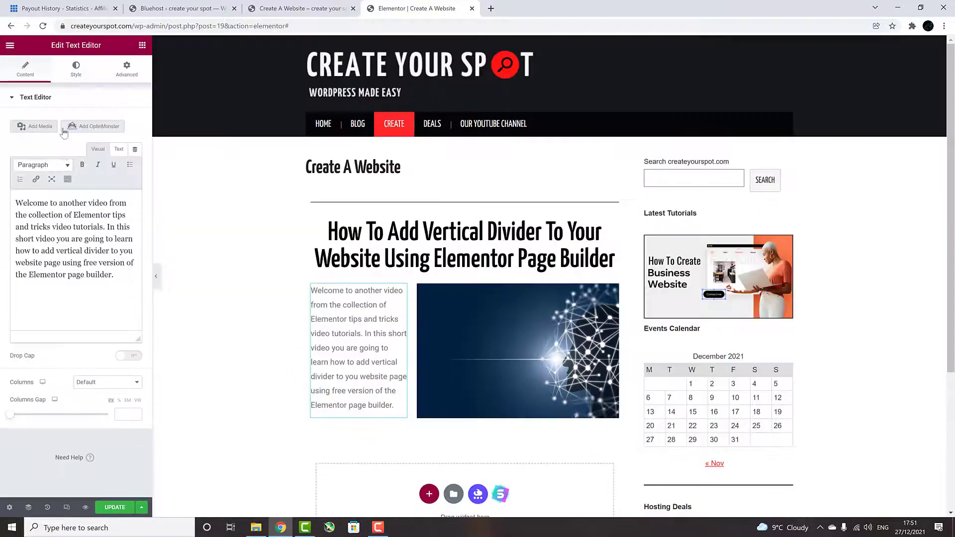
Set the paragraph text colour to black (#000000) and preview the page
click(75, 69)
click(136, 143)
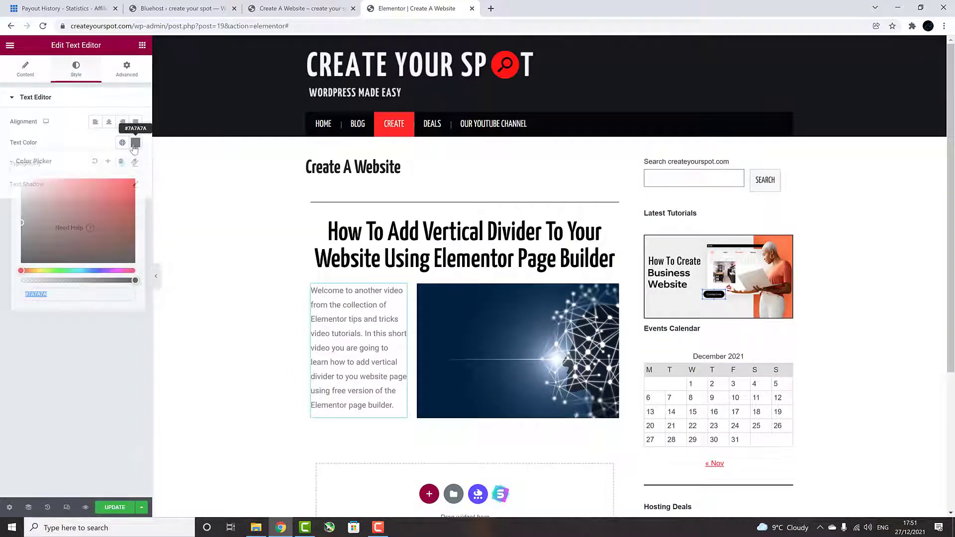
drag(124, 257, 133, 268)
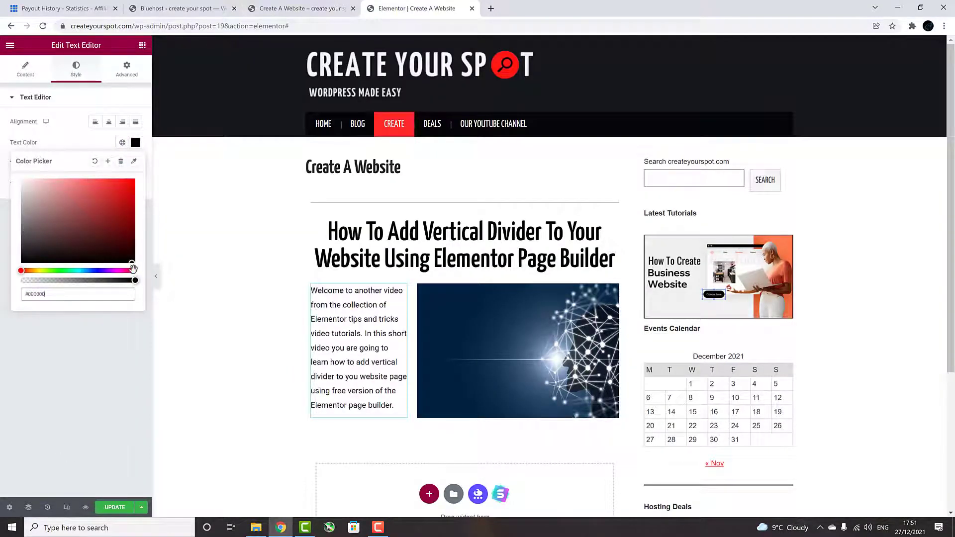
click(156, 276)
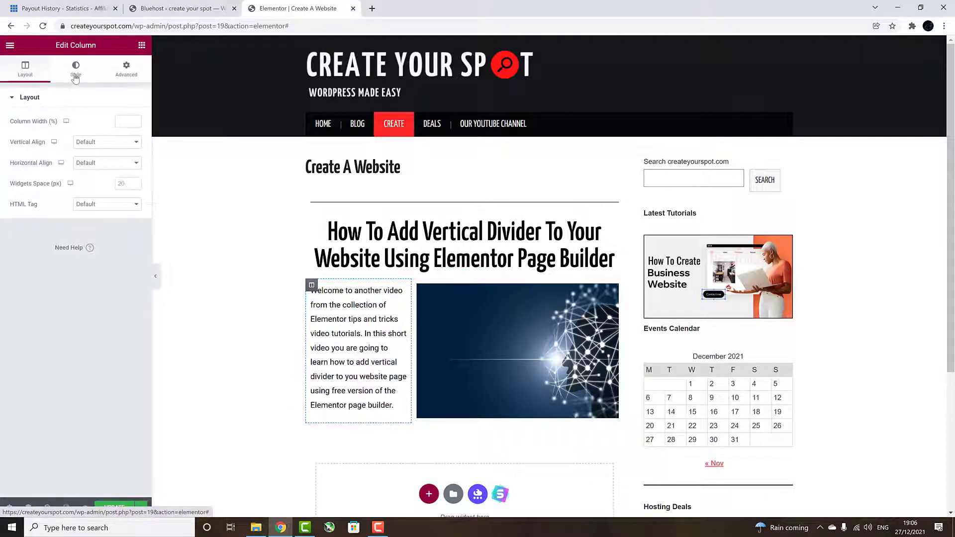
Open the text column's Style tab and expand its Border section
click(75, 68)
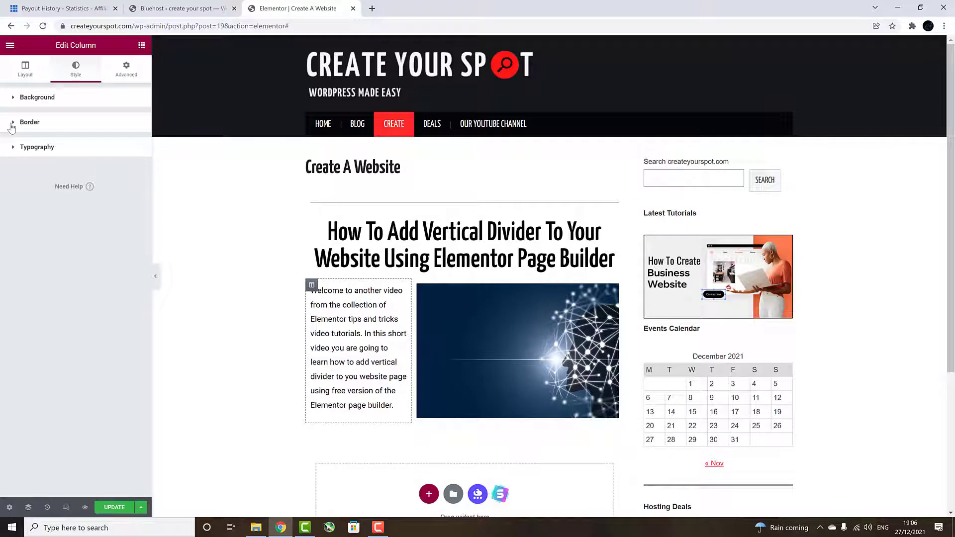
click(12, 125)
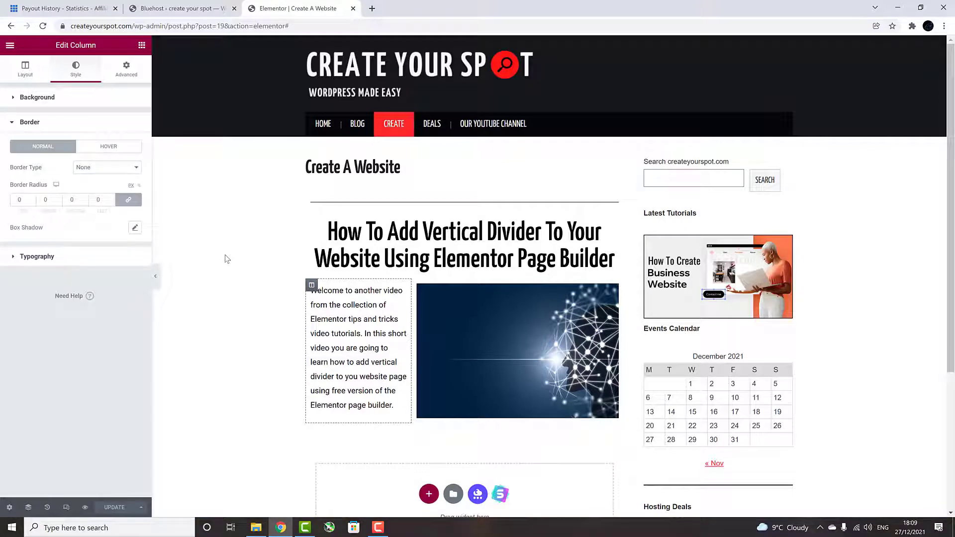
Set the text column's border type to Solid, 1 px on all sides, and preview it
click(137, 173)
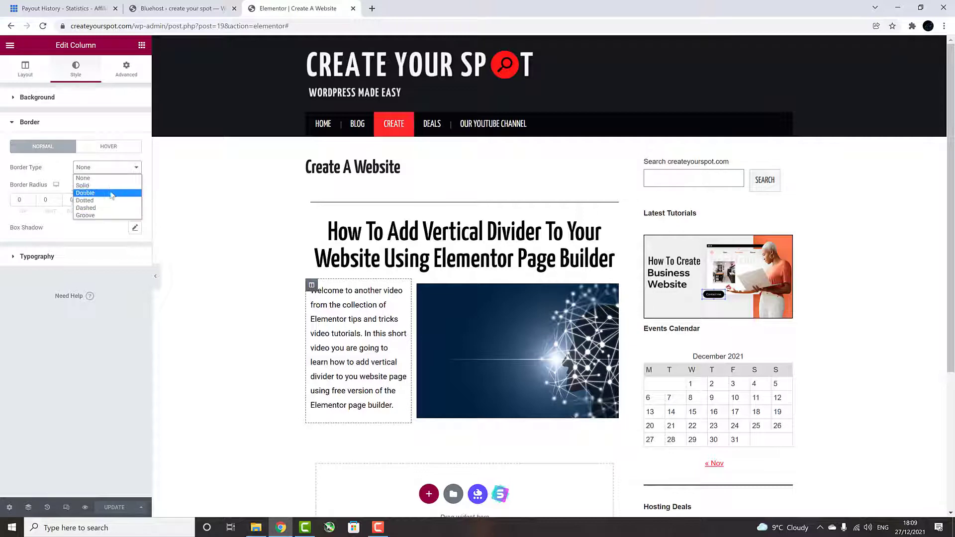
click(114, 188)
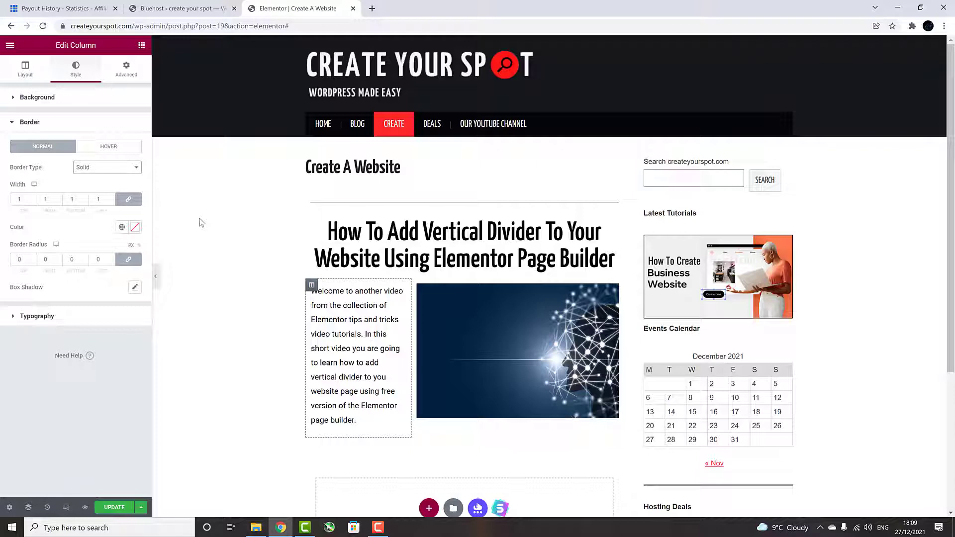
click(156, 277)
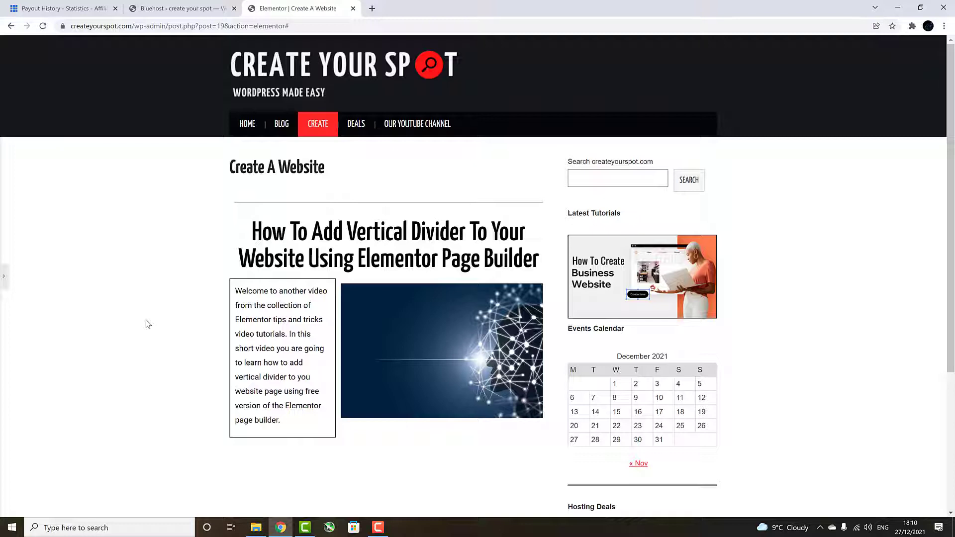
click(4, 279)
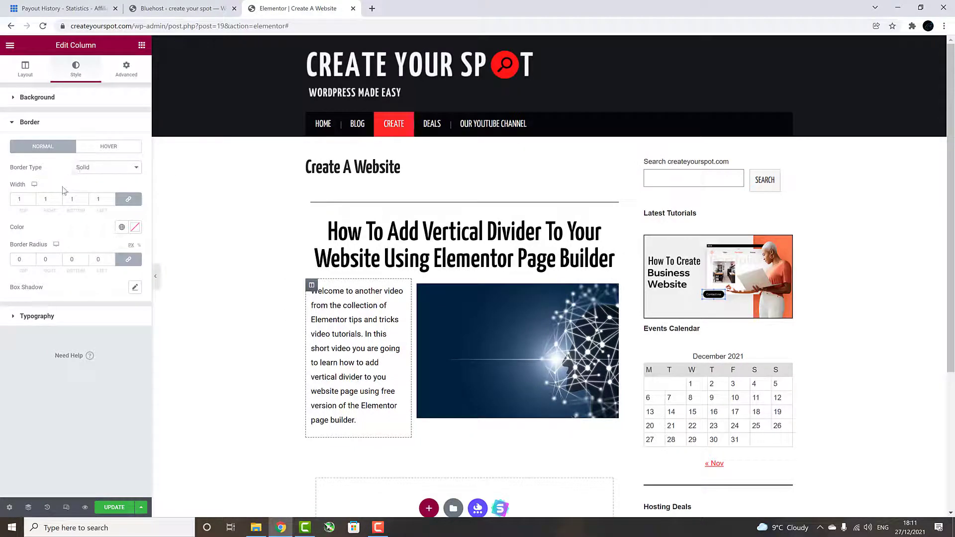
Unlink border widths, set top, bottom and left to 0 and right to 1, then preview
click(128, 200)
click(111, 202)
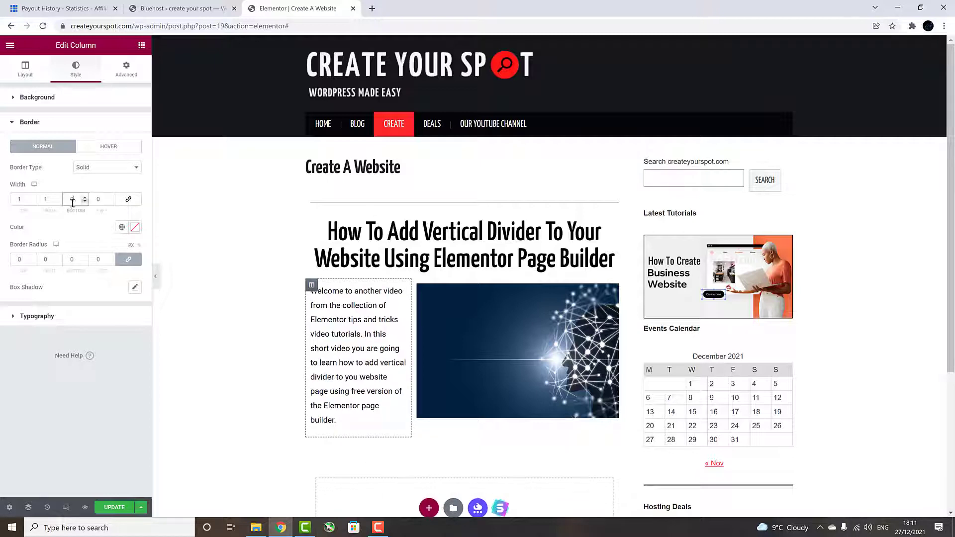
click(57, 201)
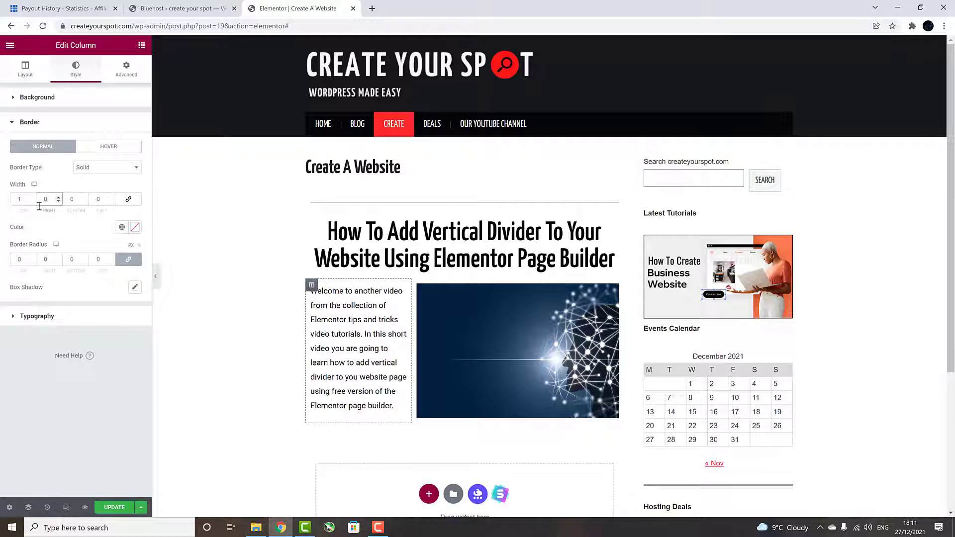
click(32, 201)
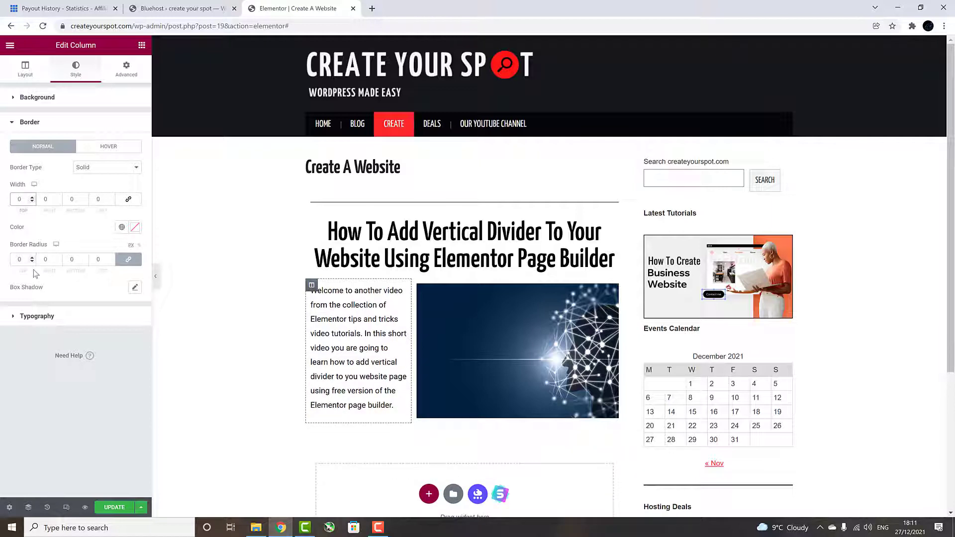
click(58, 198)
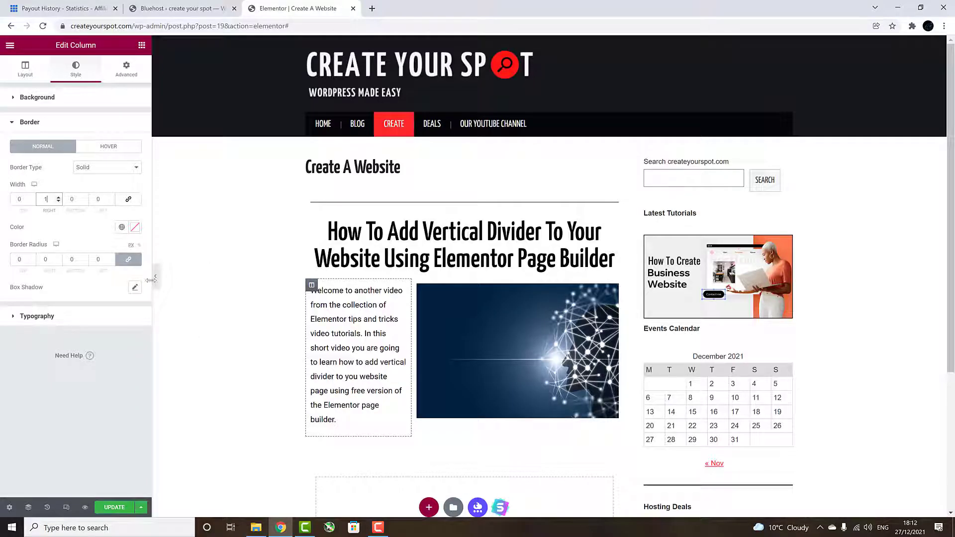
click(156, 282)
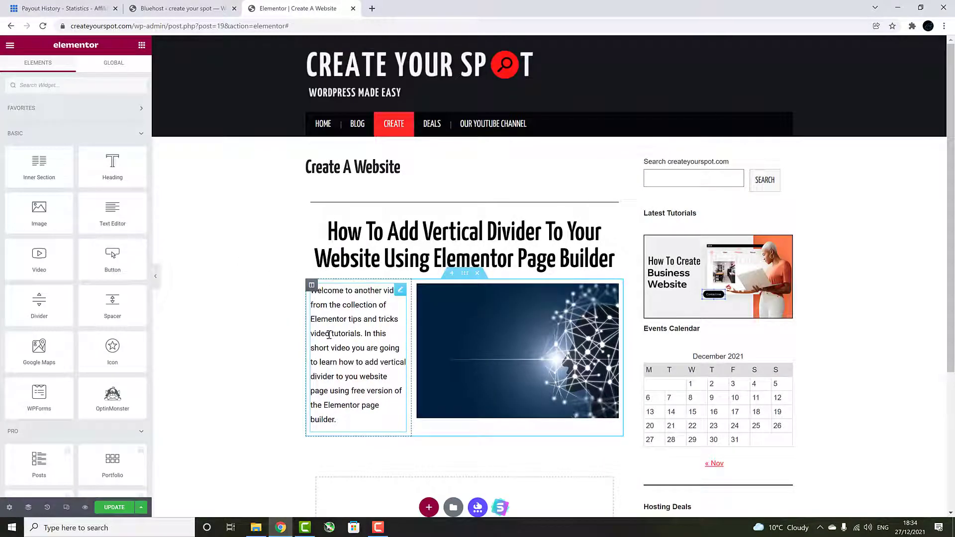
Reopen the text column's border settings and test a width-2 right border and a bottom border
click(312, 286)
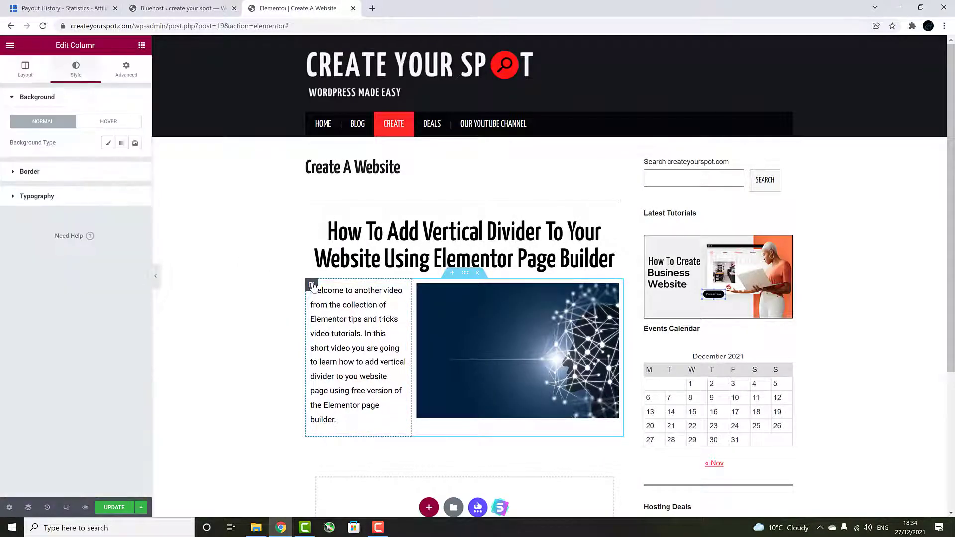
click(16, 174)
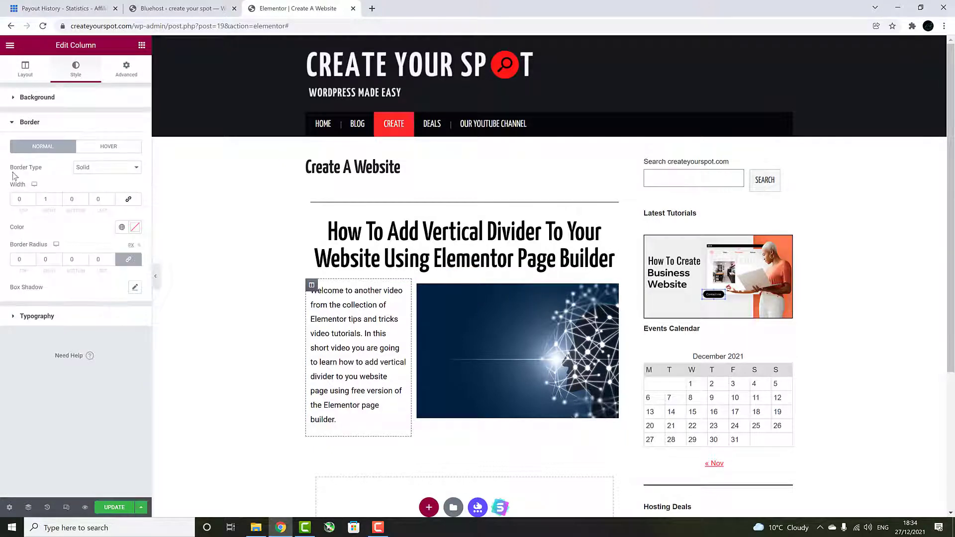
click(58, 198)
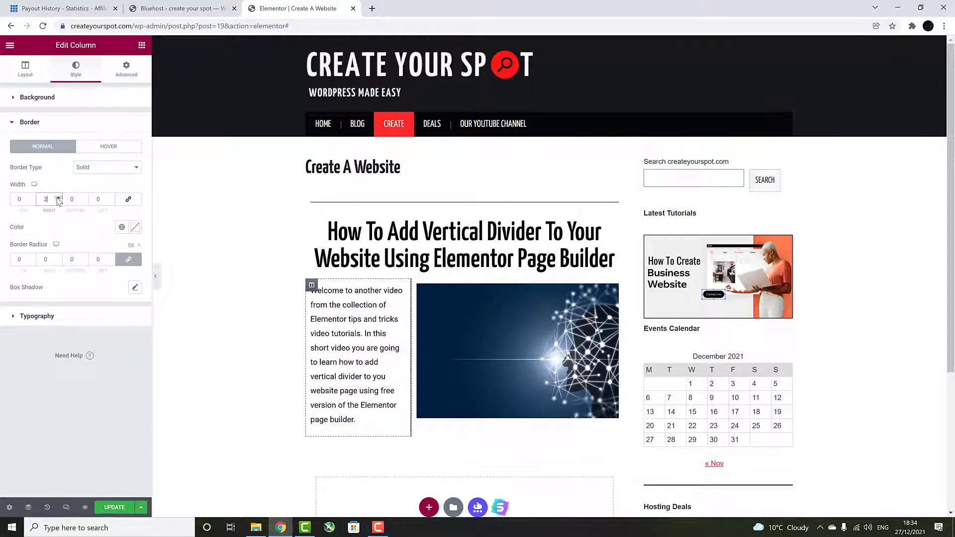
click(58, 202)
click(58, 202)
scroll(81, 249, right, 2)
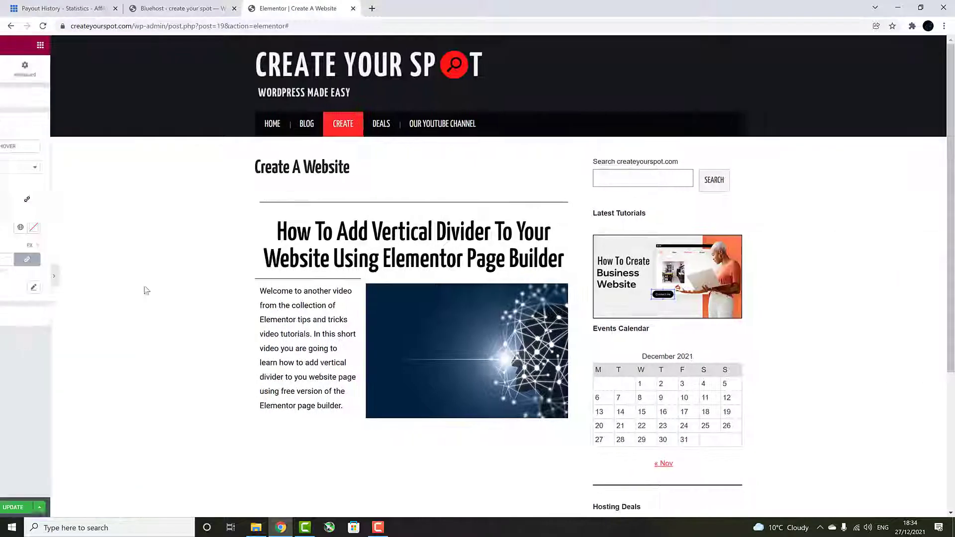
scroll(20, 269, left, 2)
click(85, 197)
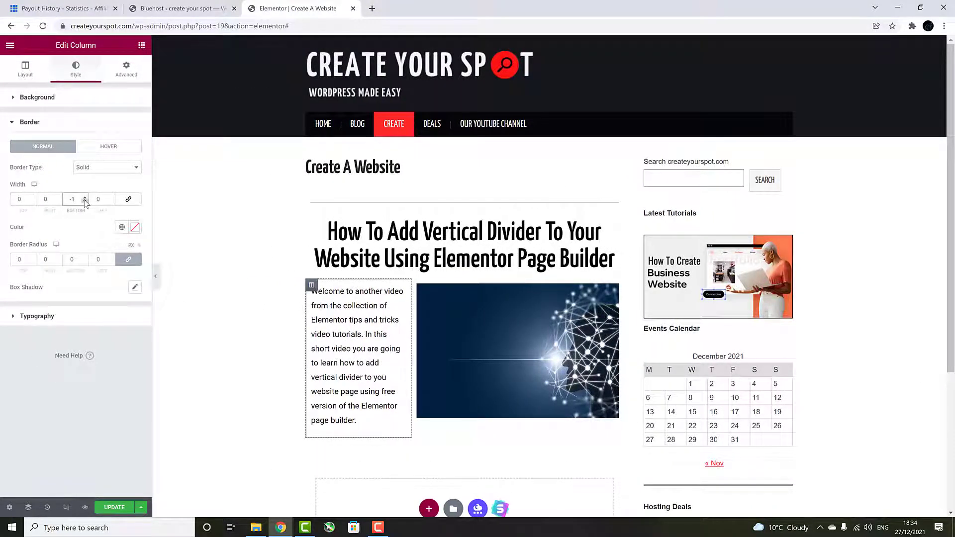
key(Down)
click(156, 276)
click(4, 279)
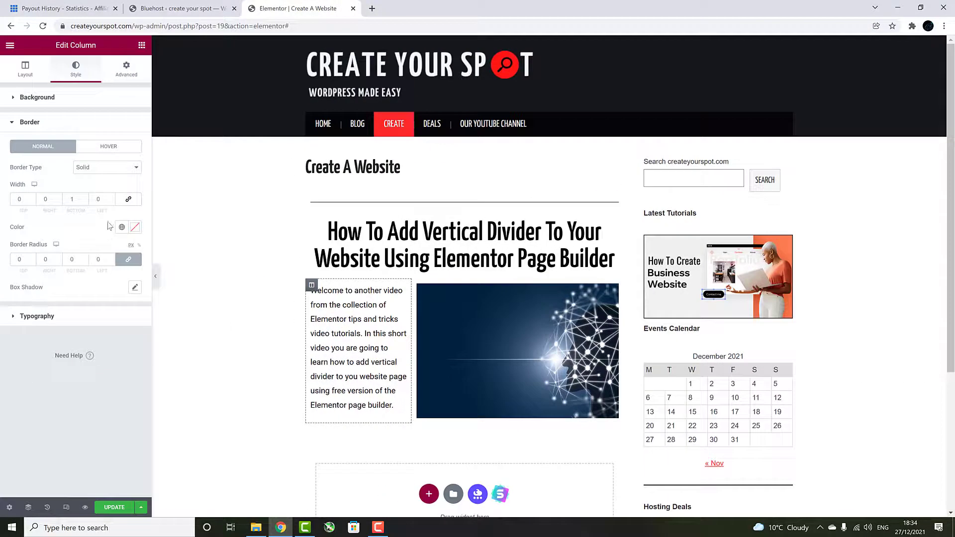
Try a width-1 left border, then a width-7 right border, previewing each
click(111, 198)
click(155, 277)
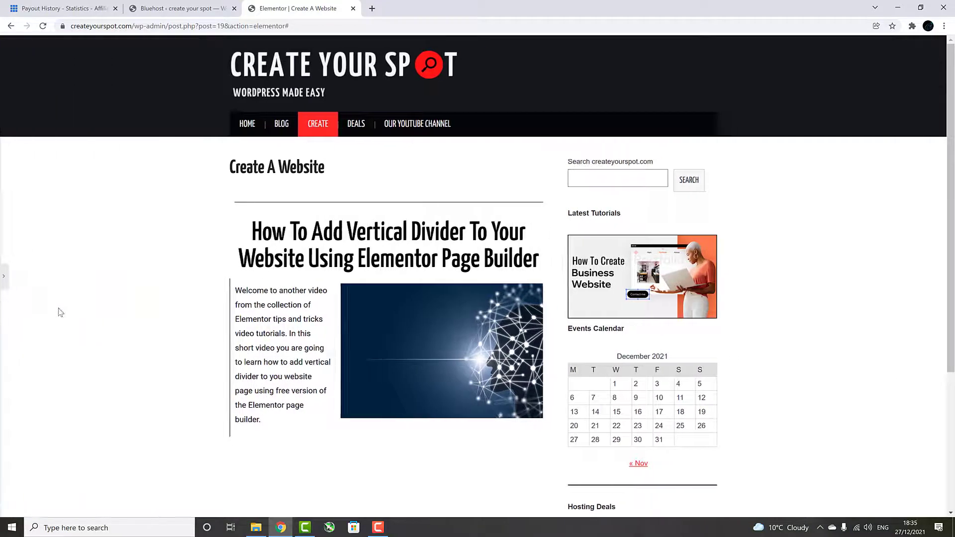
click(4, 277)
click(111, 201)
click(50, 199)
text(7)
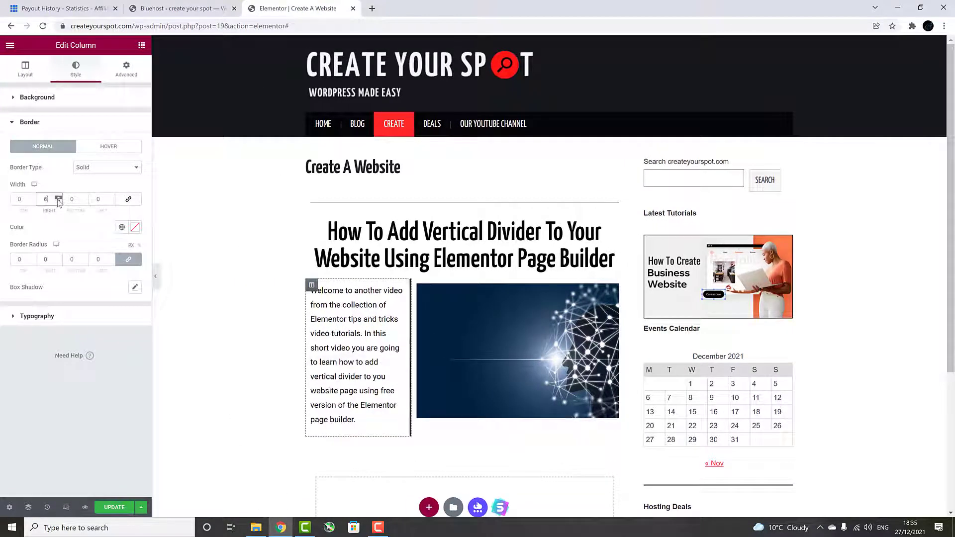
click(155, 276)
click(4, 276)
Reduce the right border back to width 1, save the page with Update, and preview it
click(59, 202)
click(59, 201)
click(58, 201)
click(59, 201)
click(59, 201)
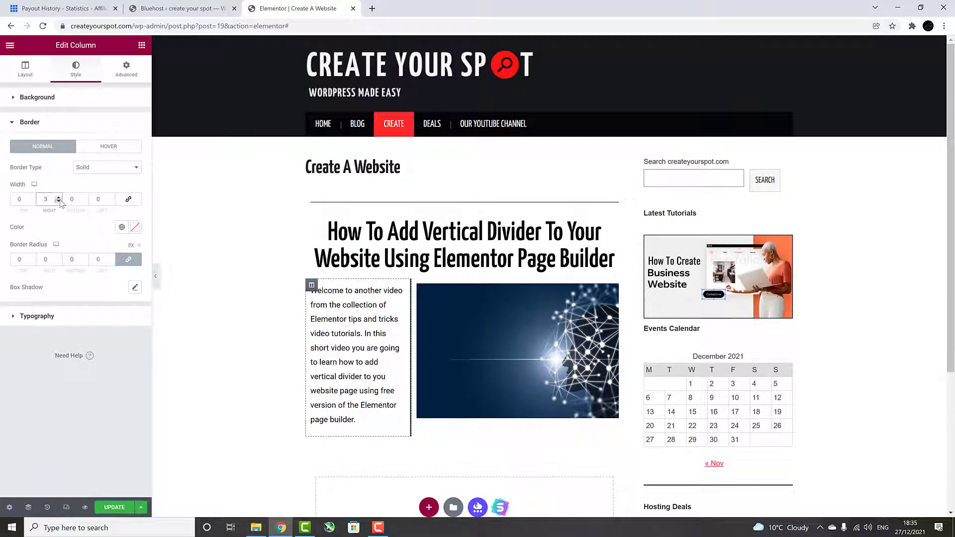
click(59, 201)
click(155, 276)
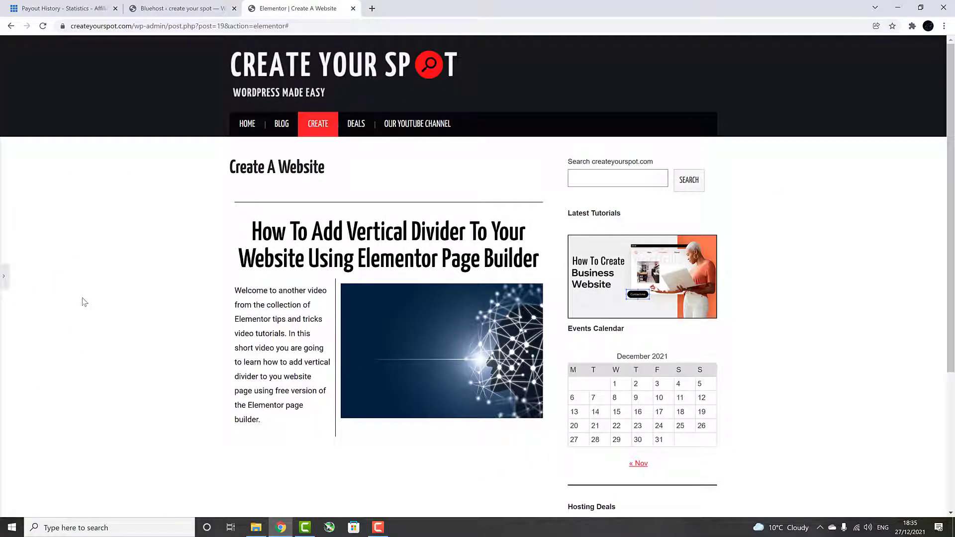
click(4, 277)
click(114, 508)
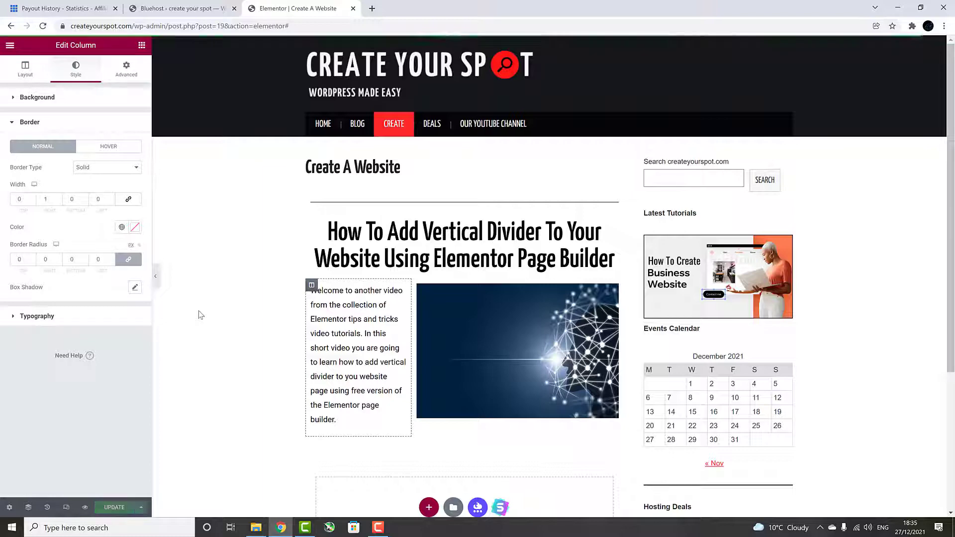
click(151, 276)
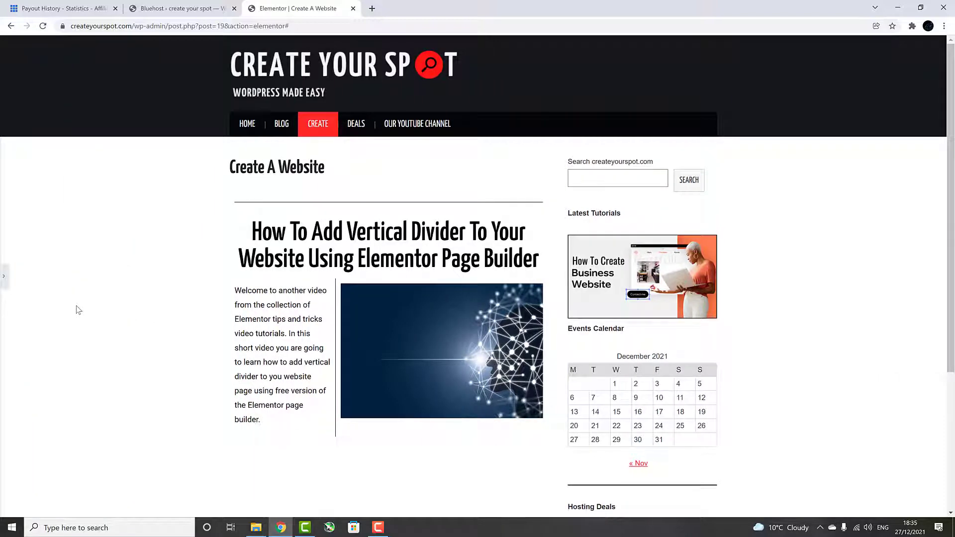